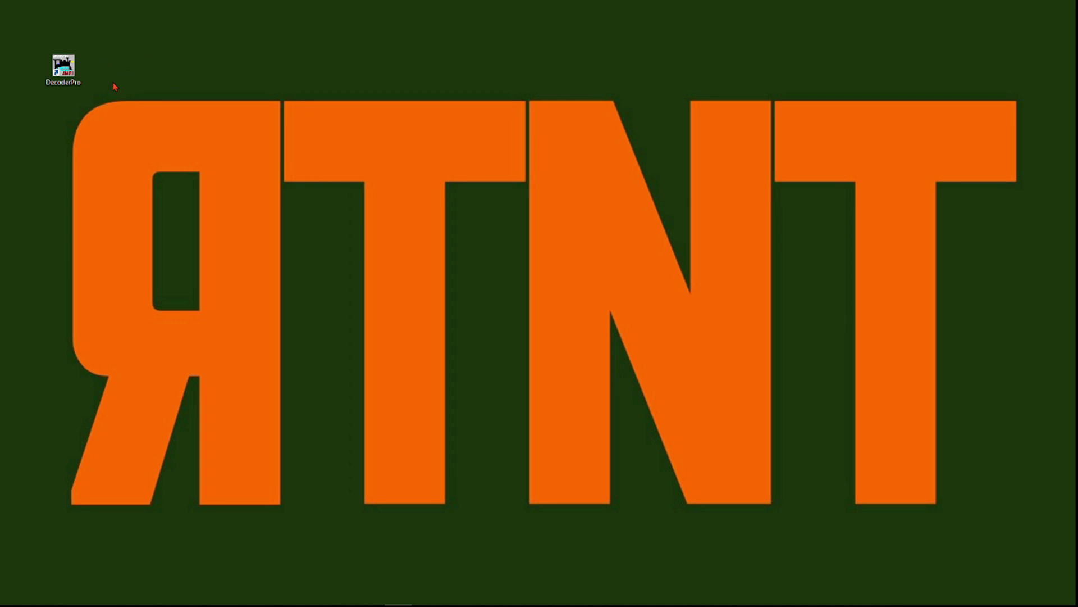
Step: In DecoderPro, open the comprehensive programmer for a new loco with a Digitrax DN163K1C decoder from the Series 3 with FX3, silent, readback family
double_click(78, 70)
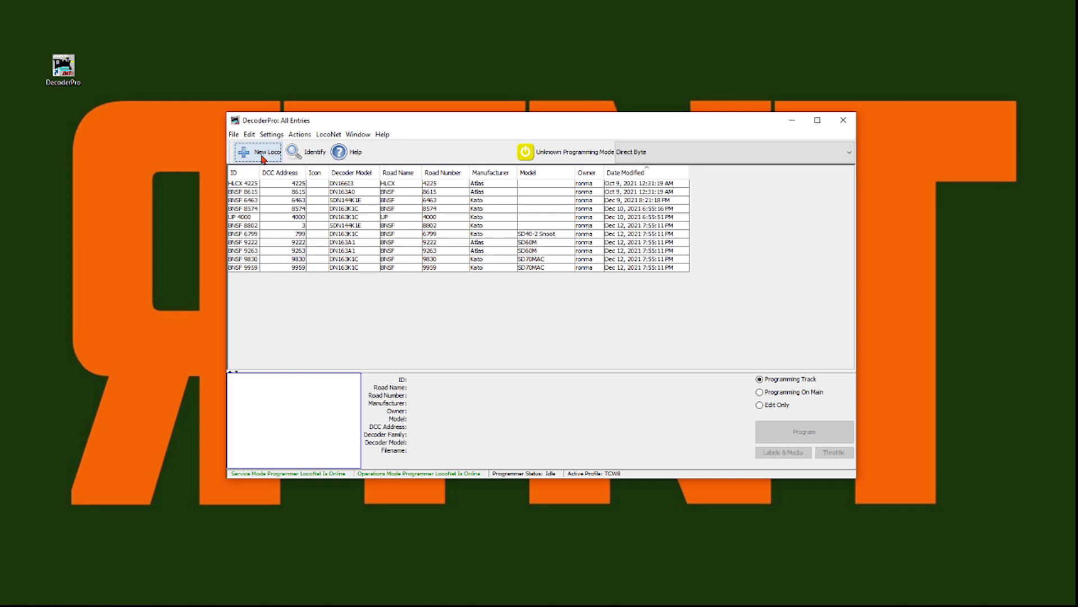
left_click(266, 156)
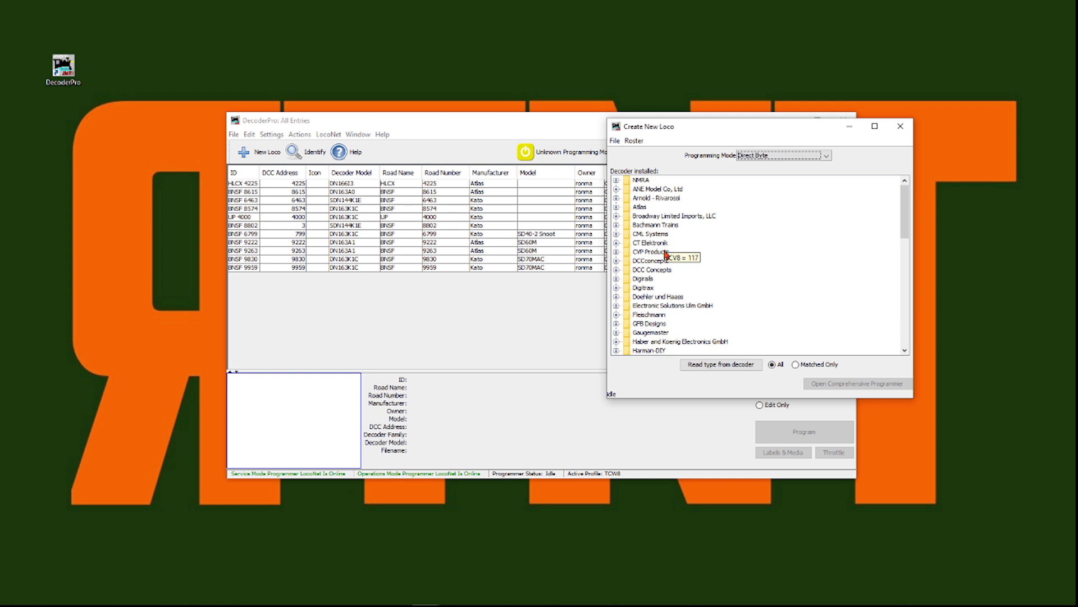
left_click(616, 290)
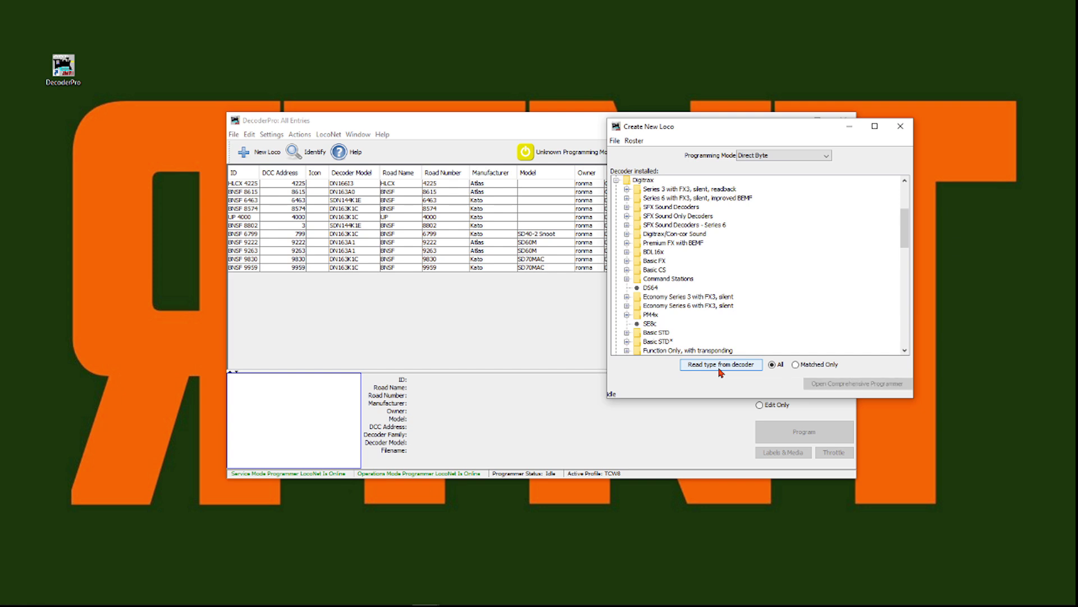
left_click(627, 190)
scroll(663, 242, "down", 6)
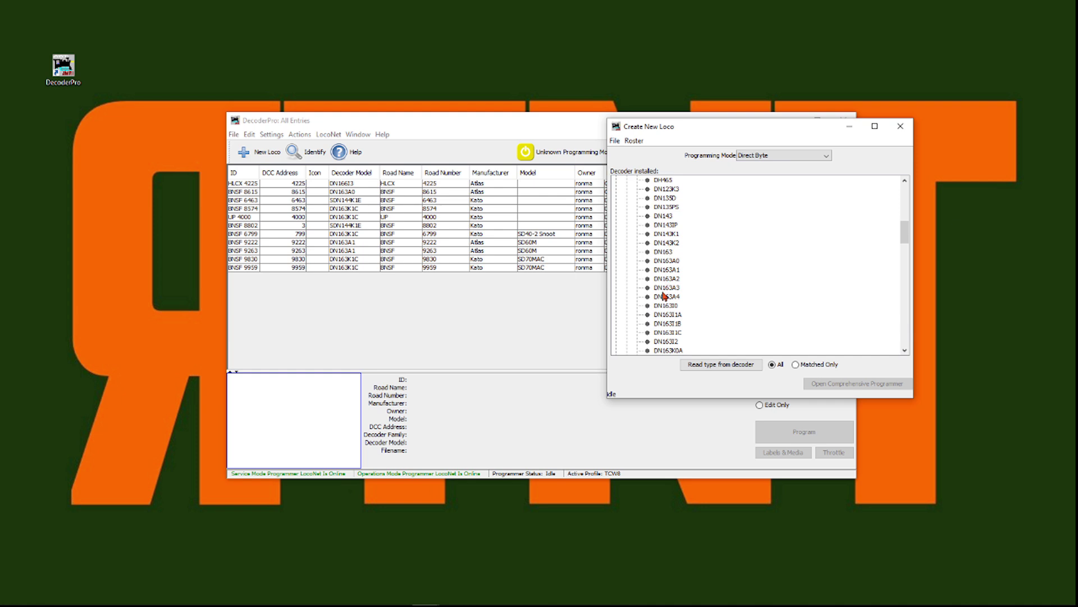
scroll(708, 306, "down", 2)
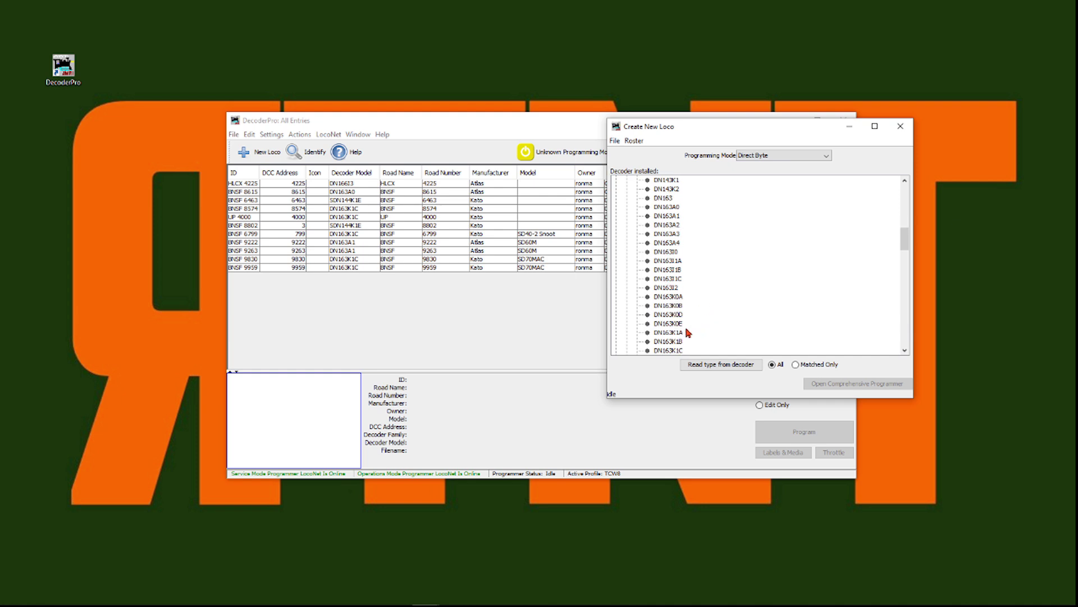
scroll(679, 346, "down", 1)
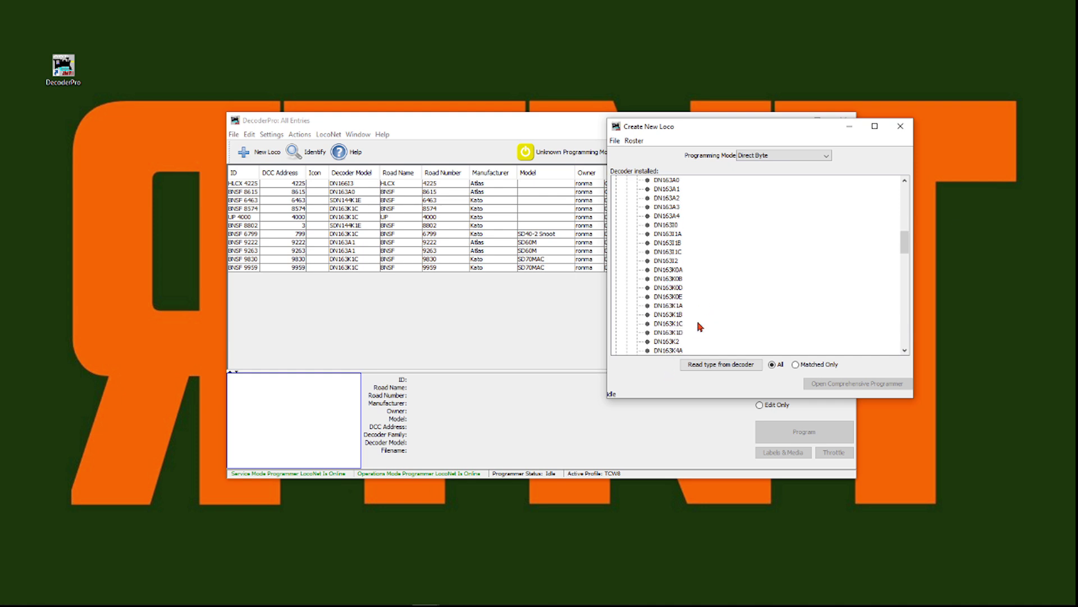
left_click(669, 326)
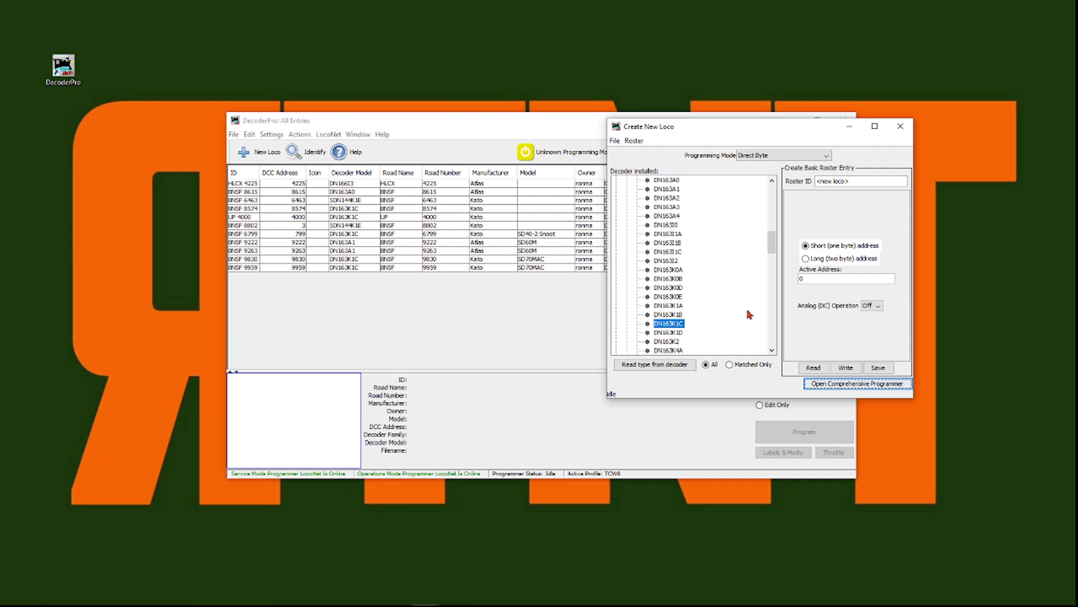
left_click(850, 388)
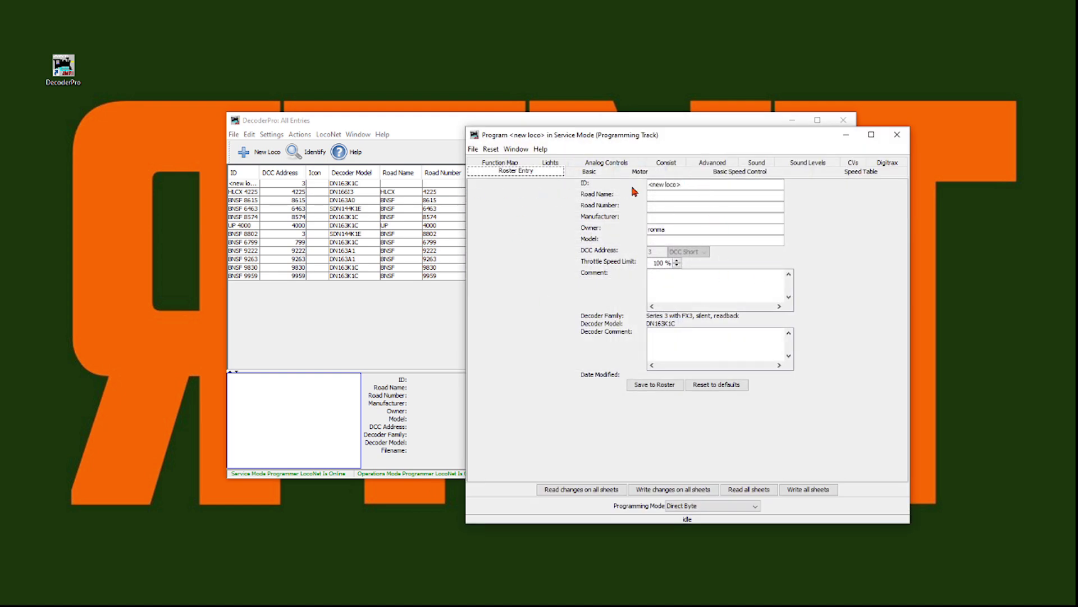
Step: Replace the new loco's roster ID with BNSF 8574
left_click(682, 184)
left_click_drag(690, 184, 603, 184)
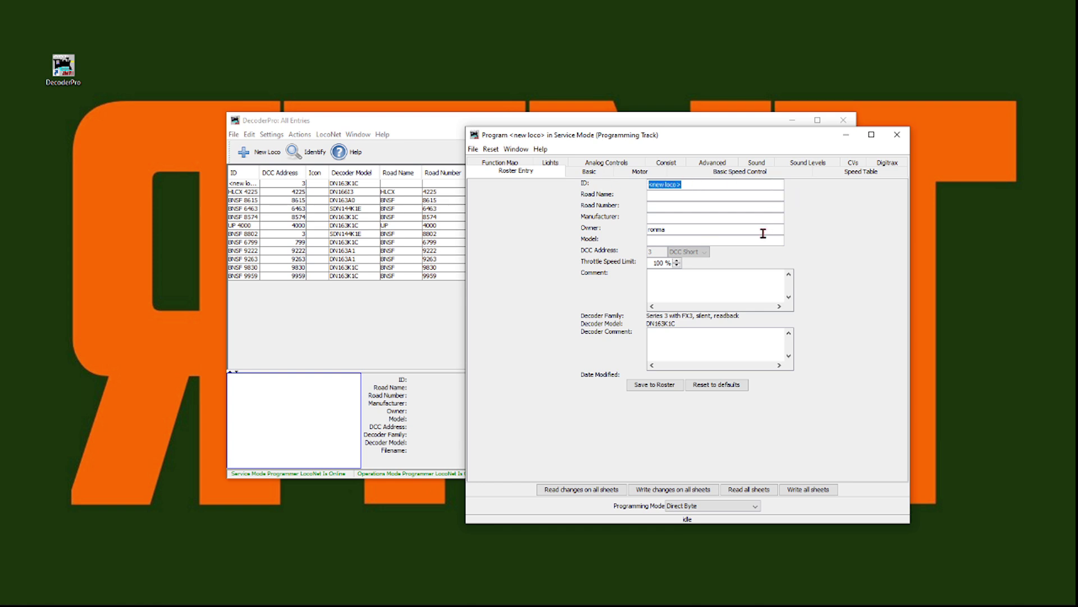
type("BNSF 8574")
key("Tab")
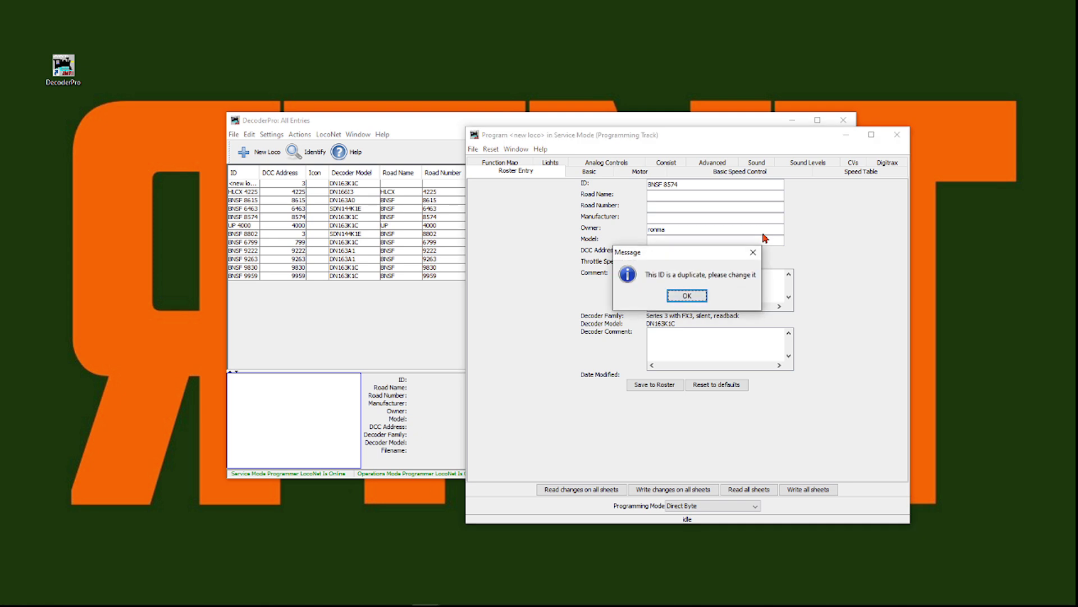
Step: Fill in the roster entry with road name BNSF, road number 8574, manufacturer Kato and model SD70ACe
type("B")
type("NSF")
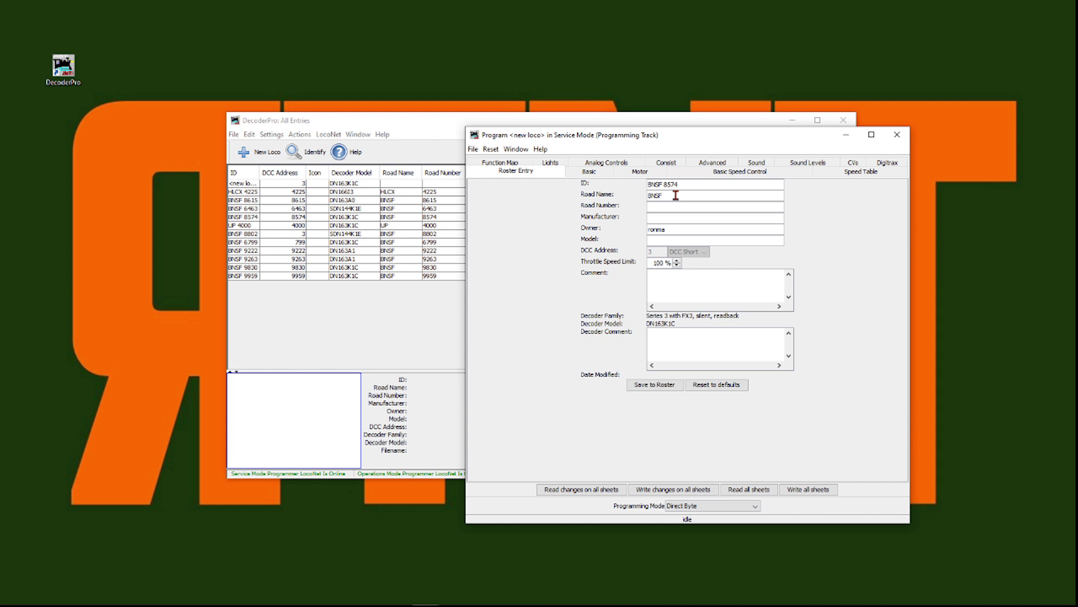
type("85")
type("74")
type("Kato")
left_click(661, 241)
type("SD70ACe")
Step: Switch the decoder to a long (two byte) address and set the active address to 8574
left_click(592, 173)
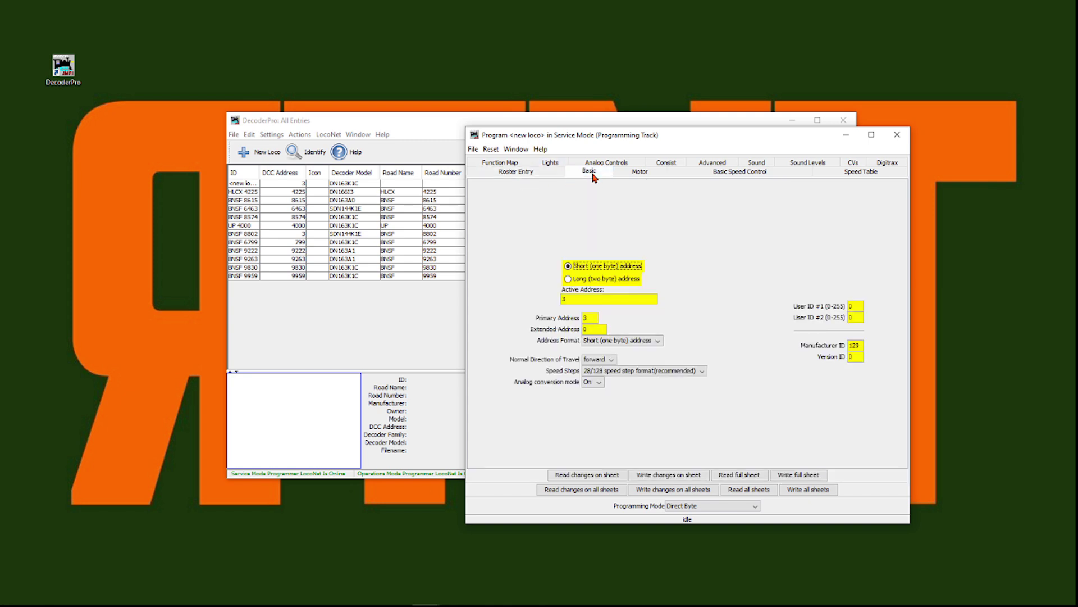
left_click(568, 280)
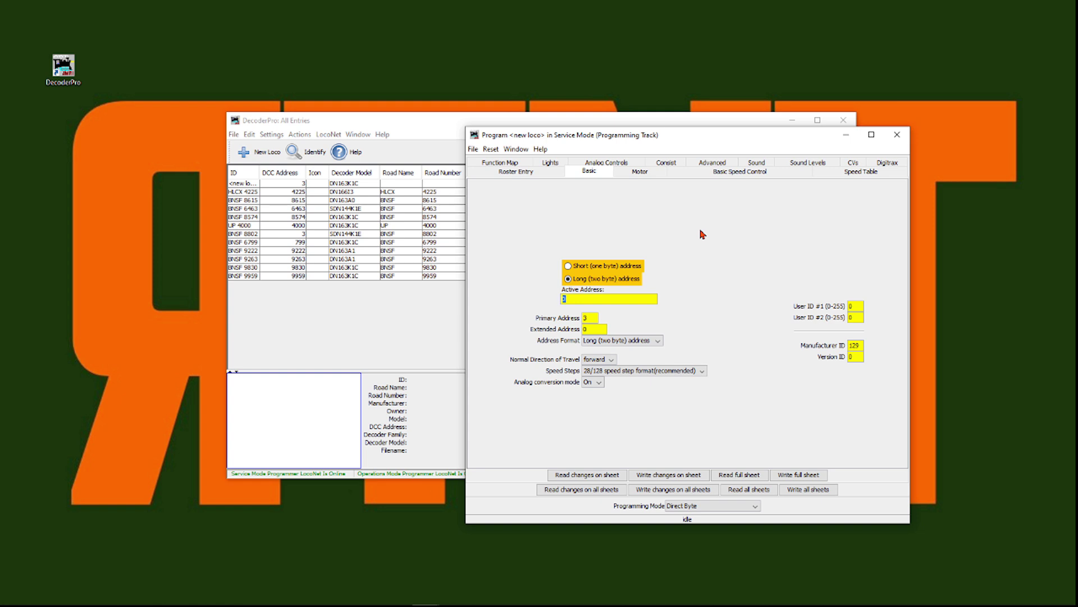
type("8574")
key("Return")
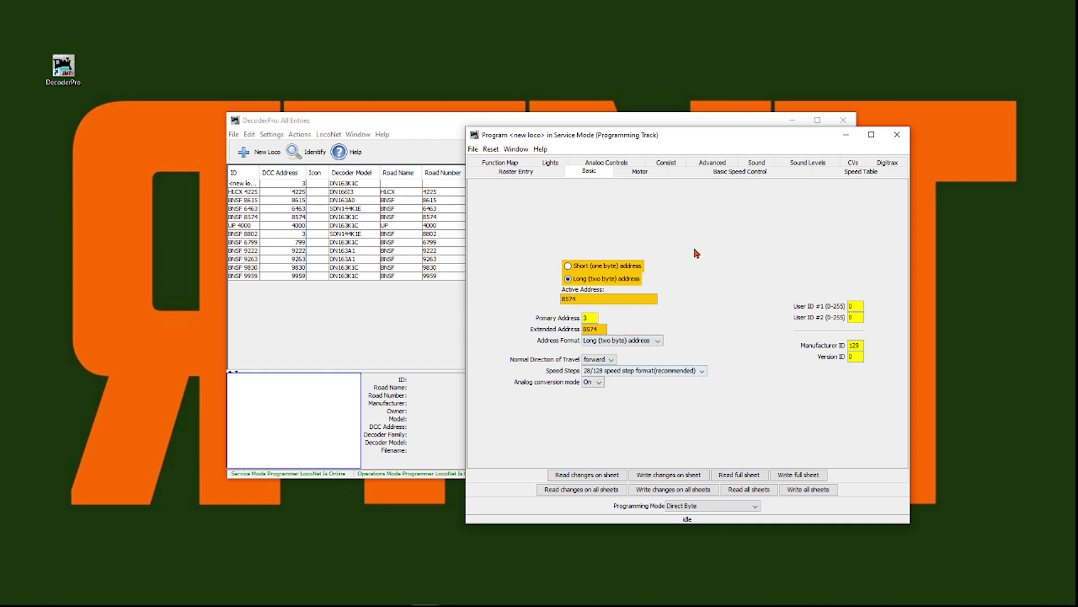
Step: Review the motor and basic speed settings, and enable the speed table (CVs 67-94) for speed control
left_click(636, 174)
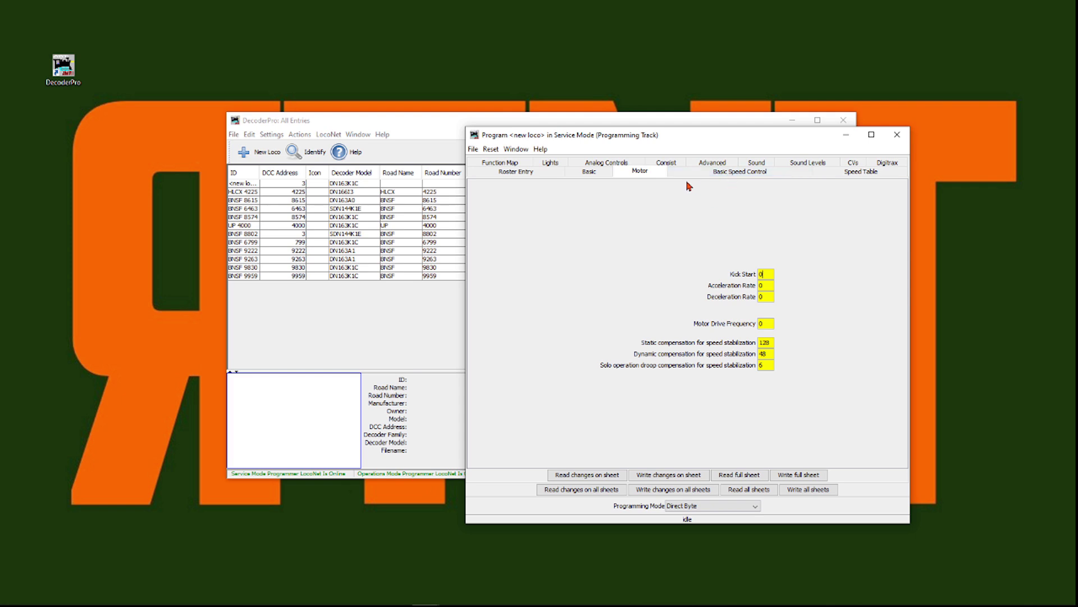
left_click(752, 175)
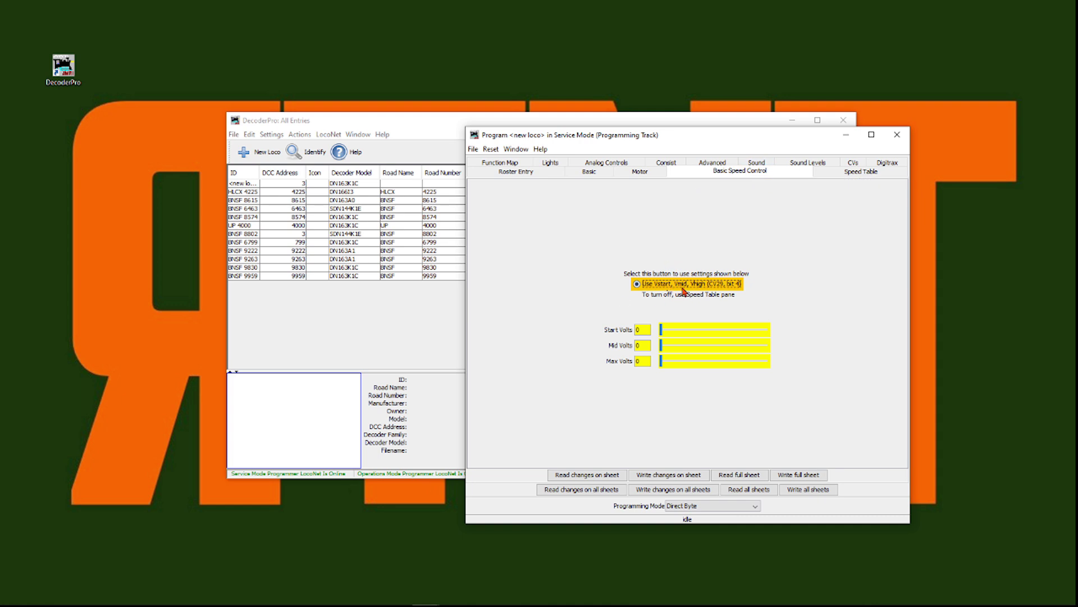
left_click(862, 173)
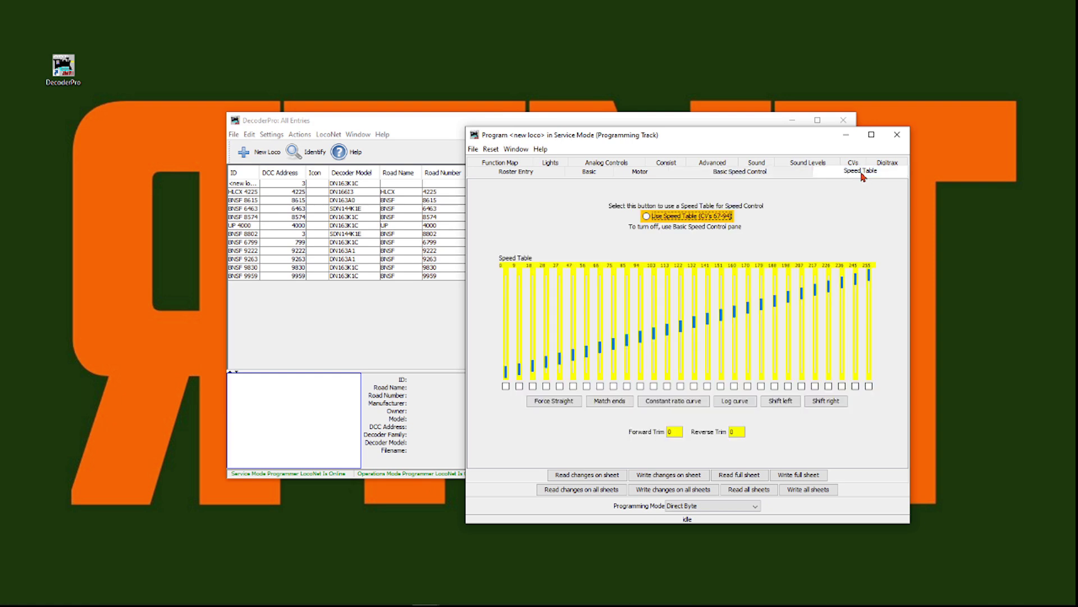
left_click(647, 218)
Step: Set the forward light F0F effect to Rule 17 dimmable headlight and its behavior to Special logic for Fwd Ditch Light or Rule 17 dimming
left_click(544, 163)
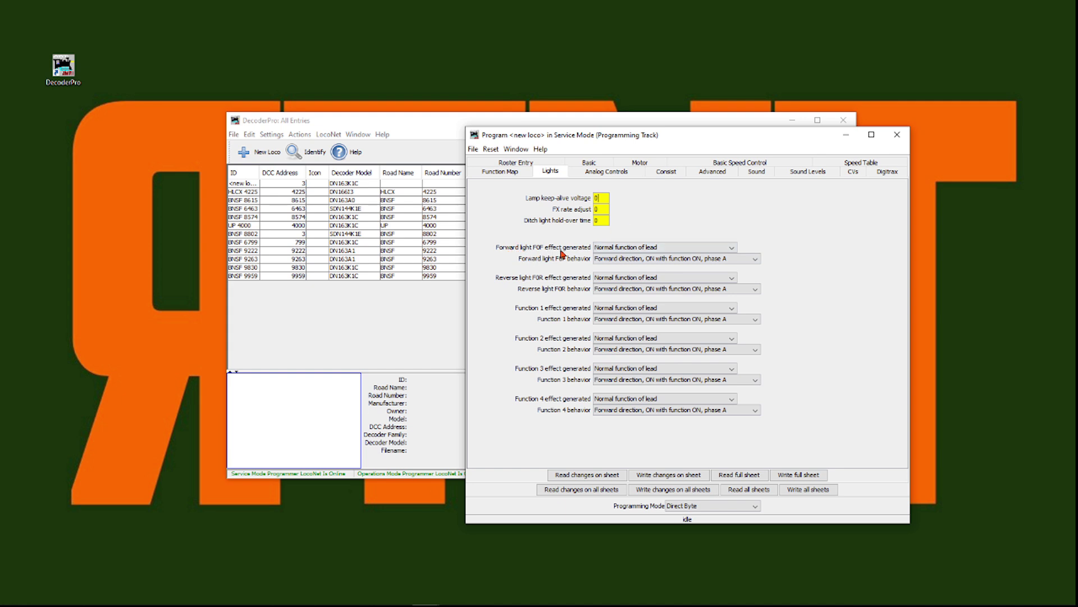
left_click(732, 249)
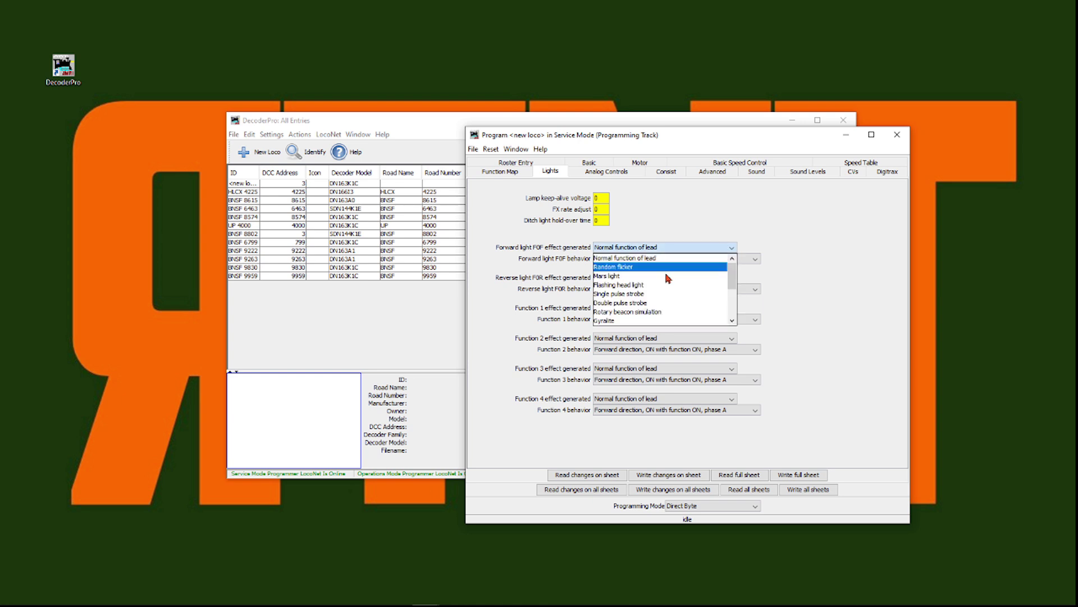
scroll(657, 286, "down", 1)
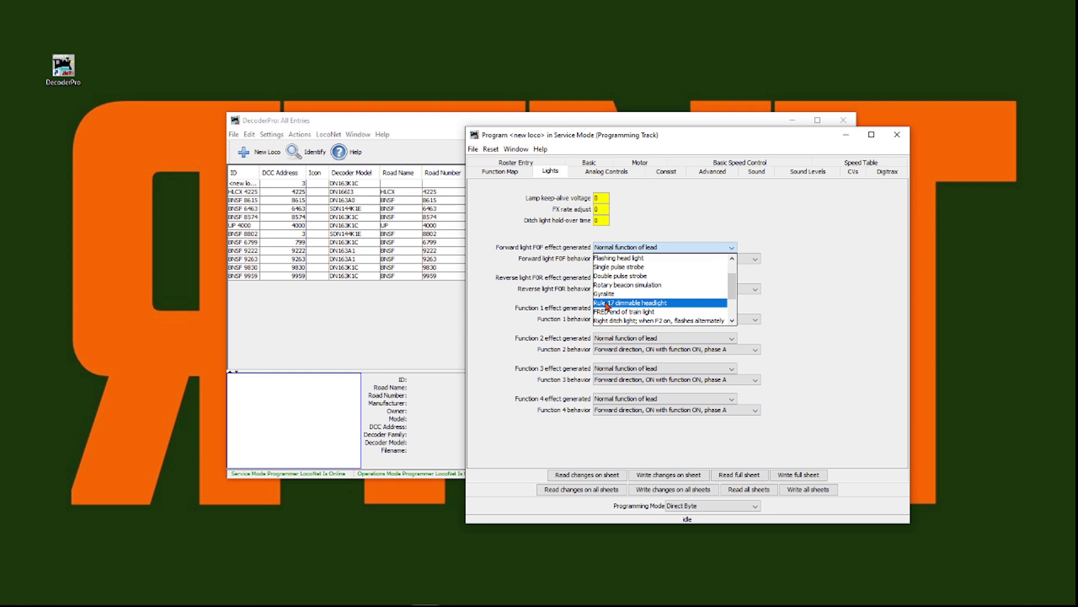
left_click(654, 306)
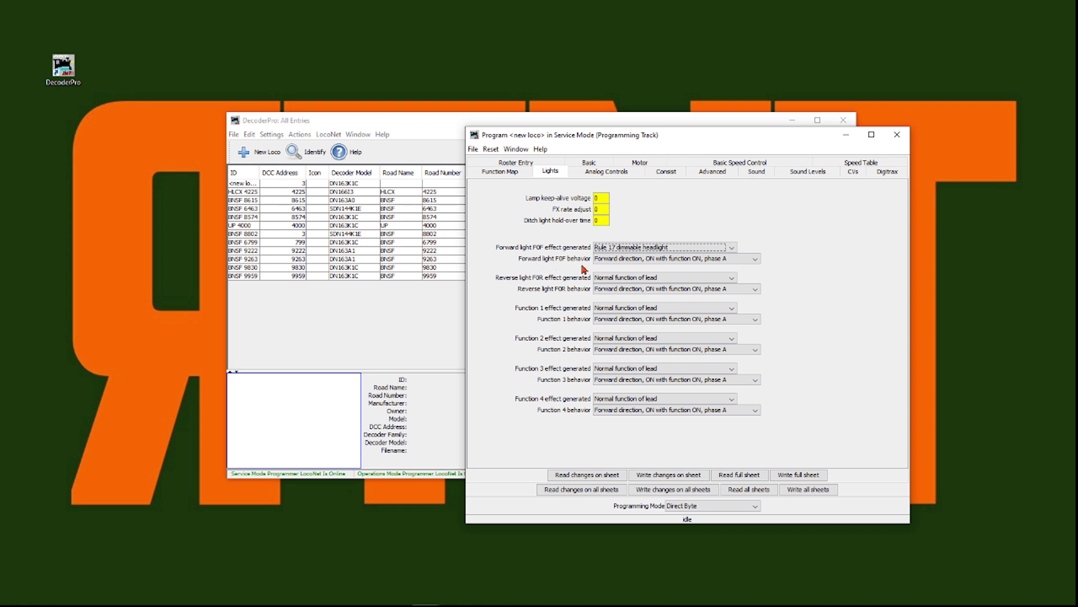
left_click(756, 259)
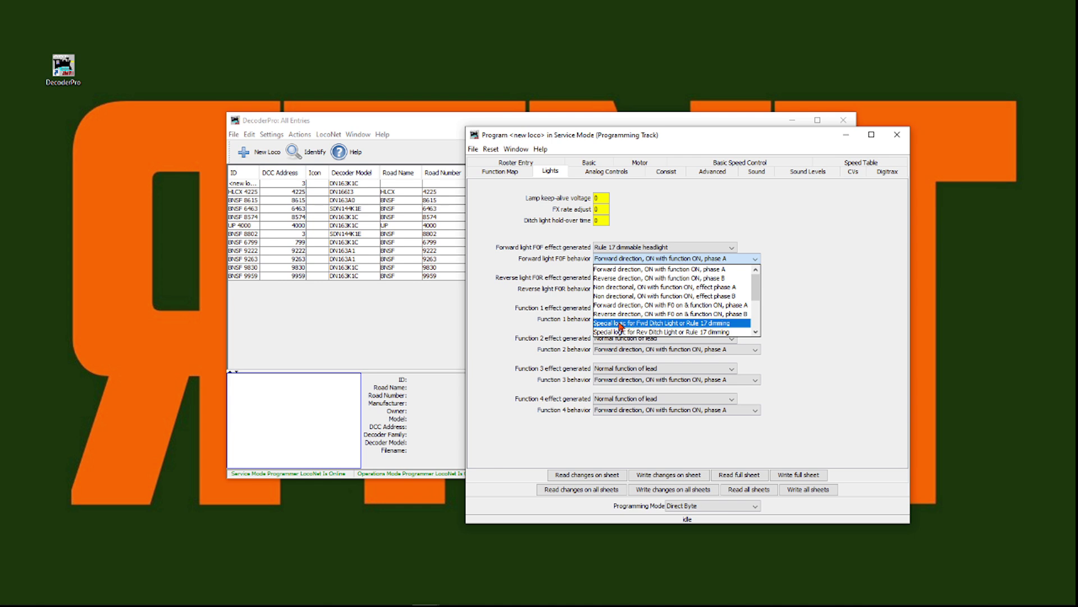
left_click(647, 326)
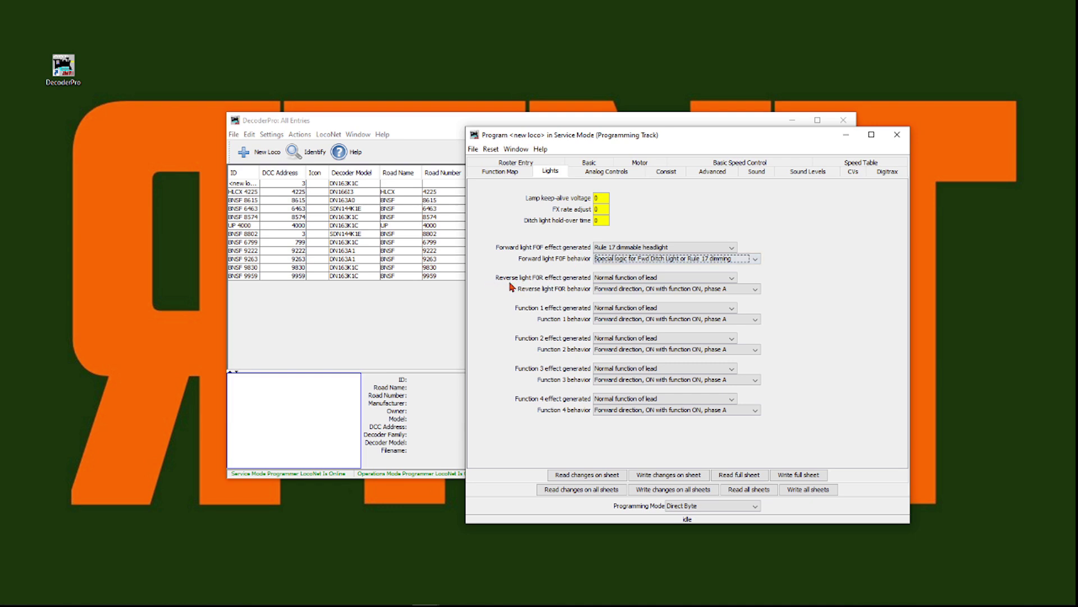
Step: Set the reverse light F0R effect to Rule 17 dimmable headlight and its behavior to Special logic for Rev Ditch Light or Rule 17 dimming
left_click(732, 278)
scroll(659, 312, "down", 1)
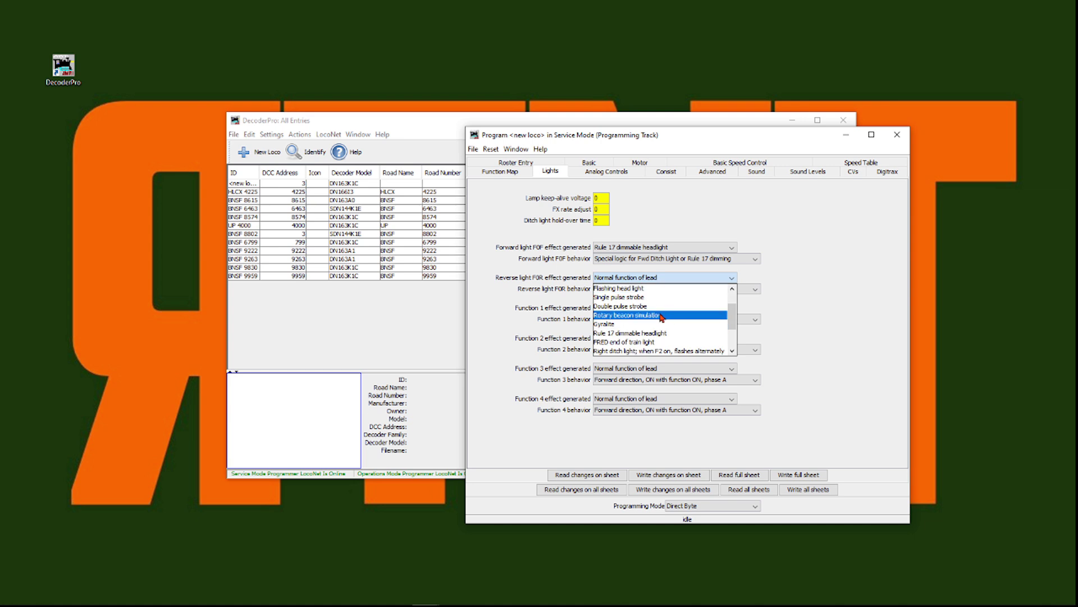
left_click(629, 333)
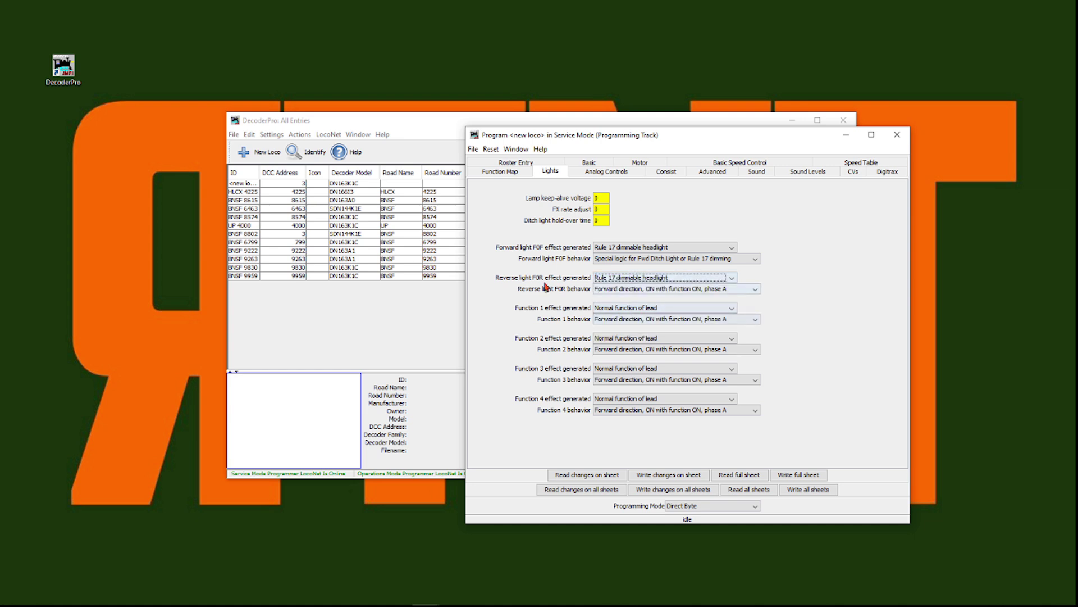
left_click(755, 289)
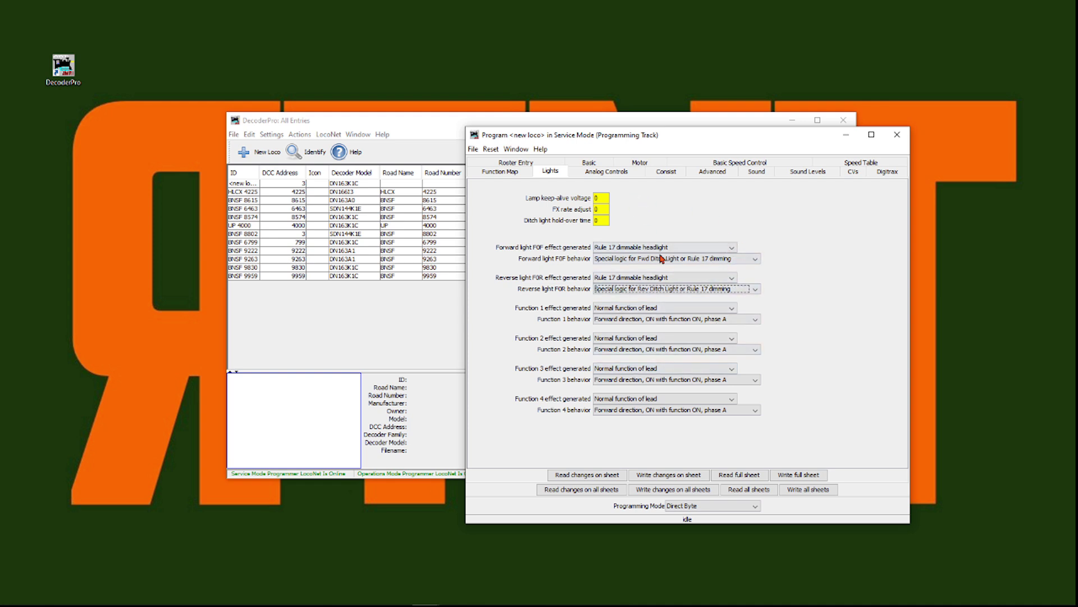
Step: Review the analog, consist, advanced and sound settings, and return to the loco's roster entry
left_click(619, 176)
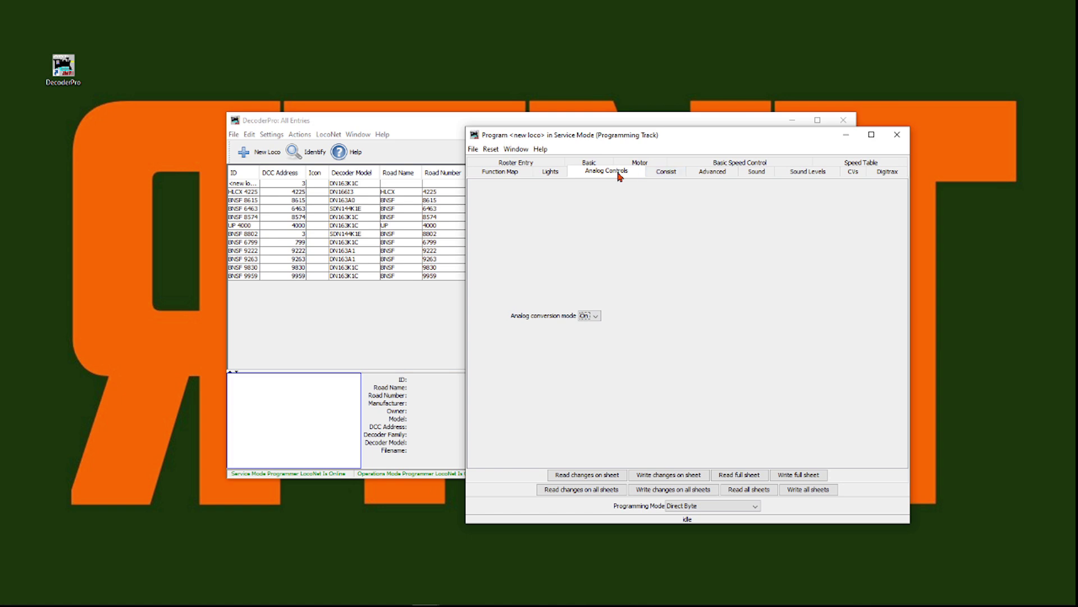
left_click(671, 175)
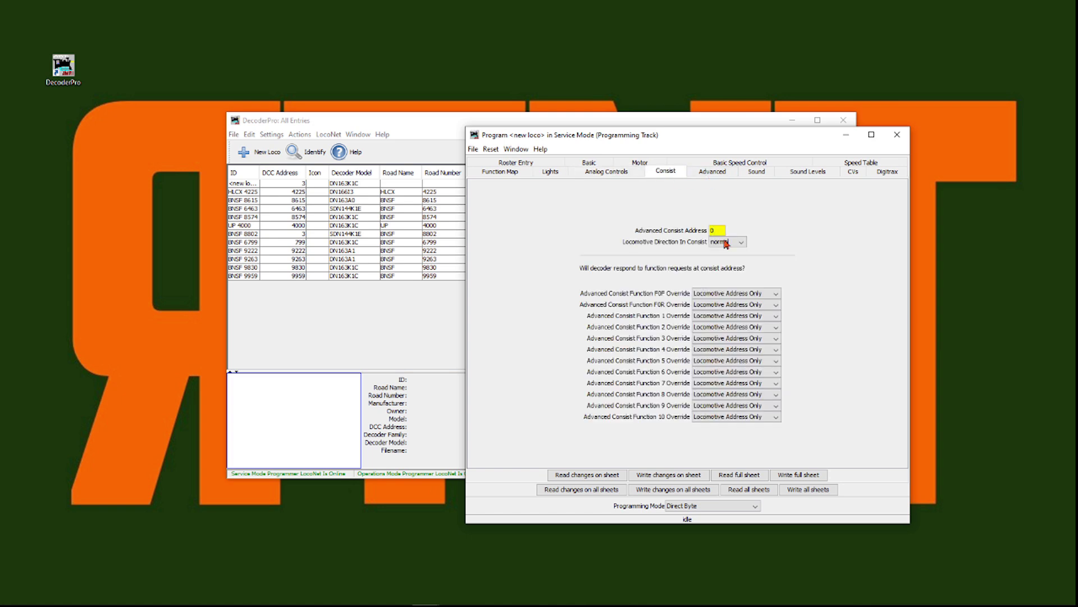
left_click(716, 176)
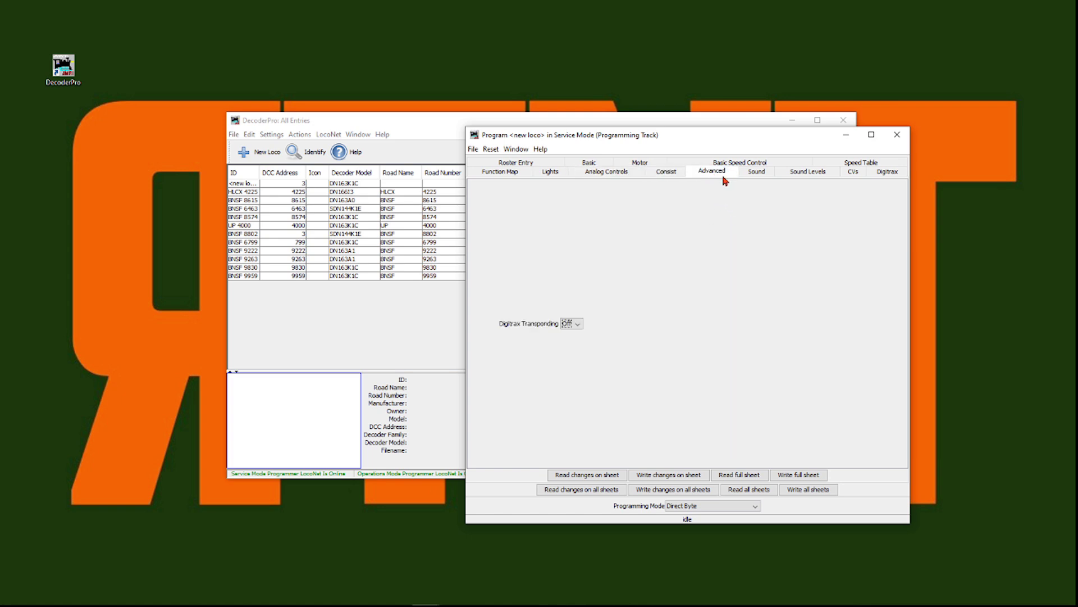
left_click(761, 175)
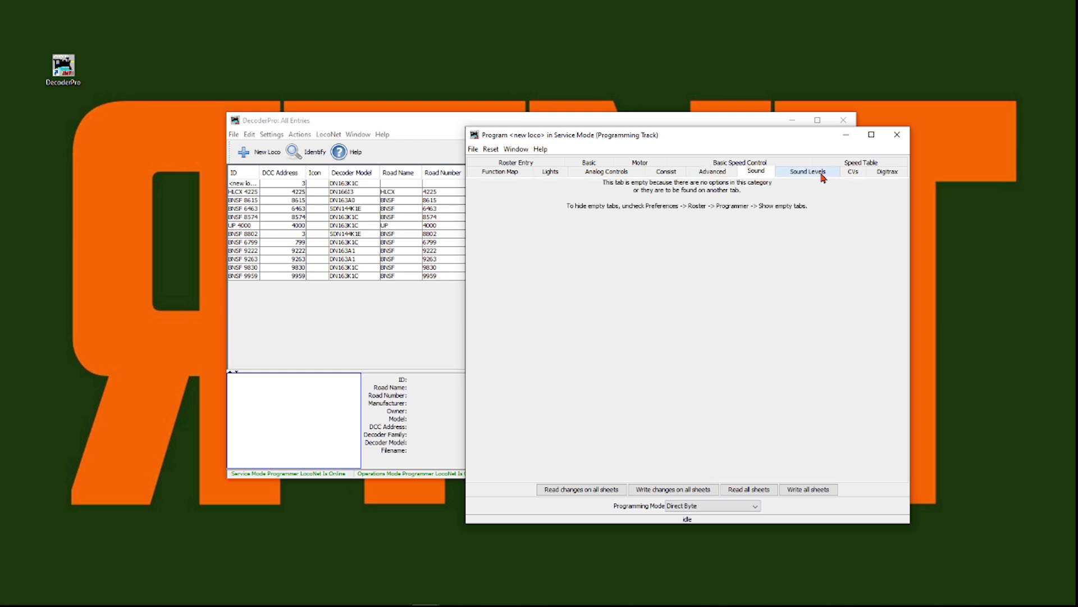
left_click(804, 176)
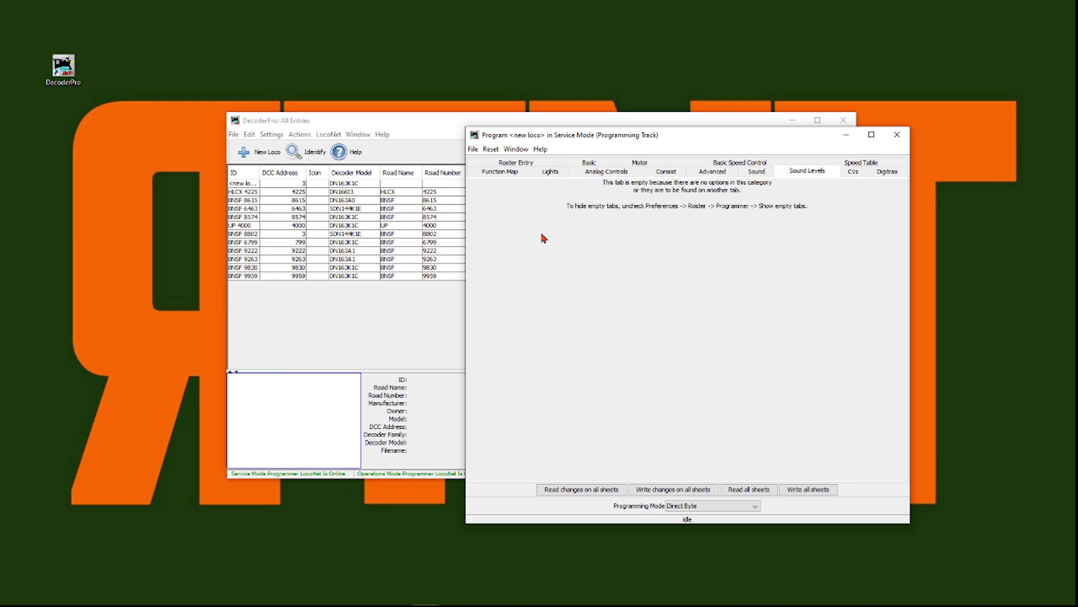
left_click(519, 163)
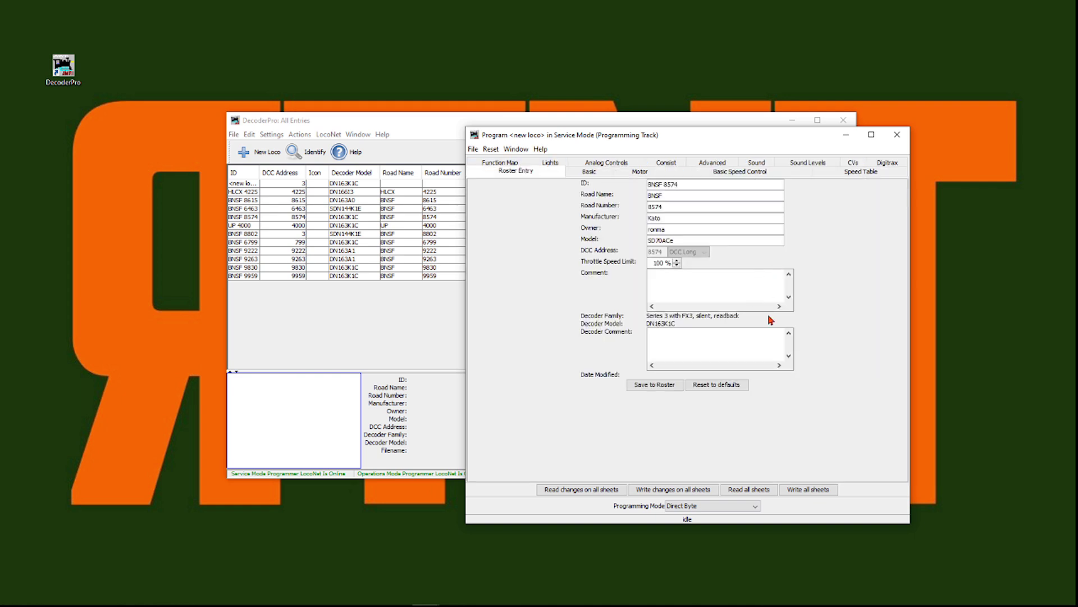